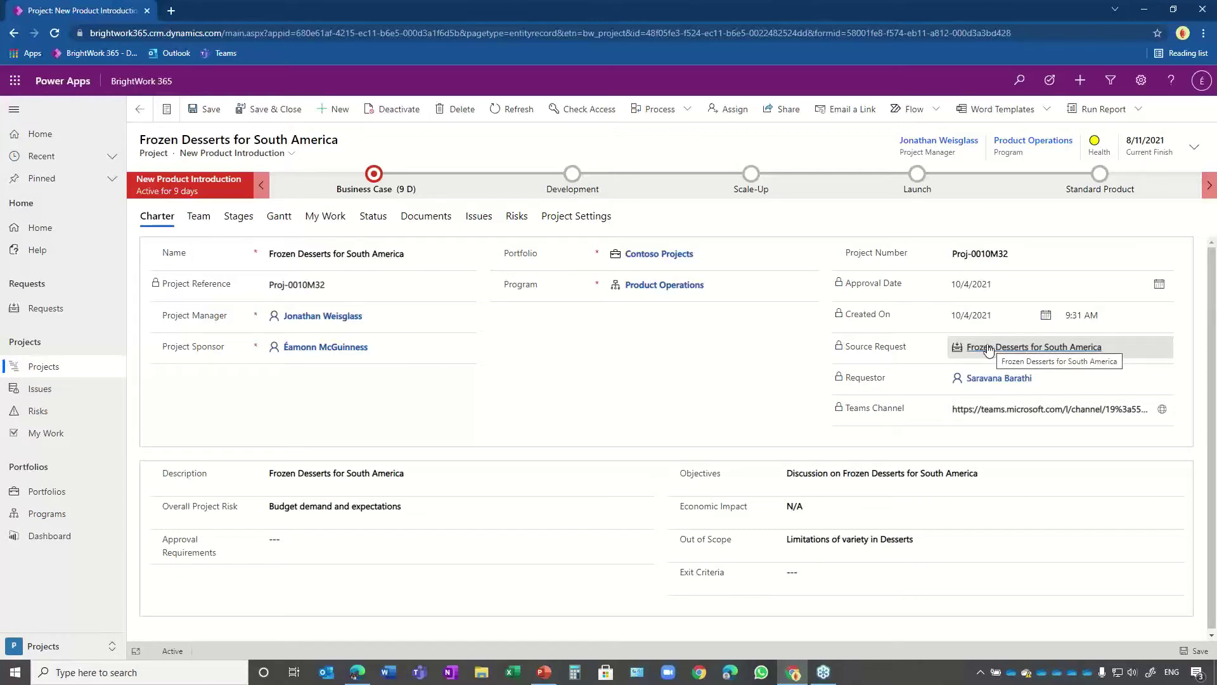
- Show the seven team members of Frozen Desserts for South America on the Team tab
left_click(200, 214)
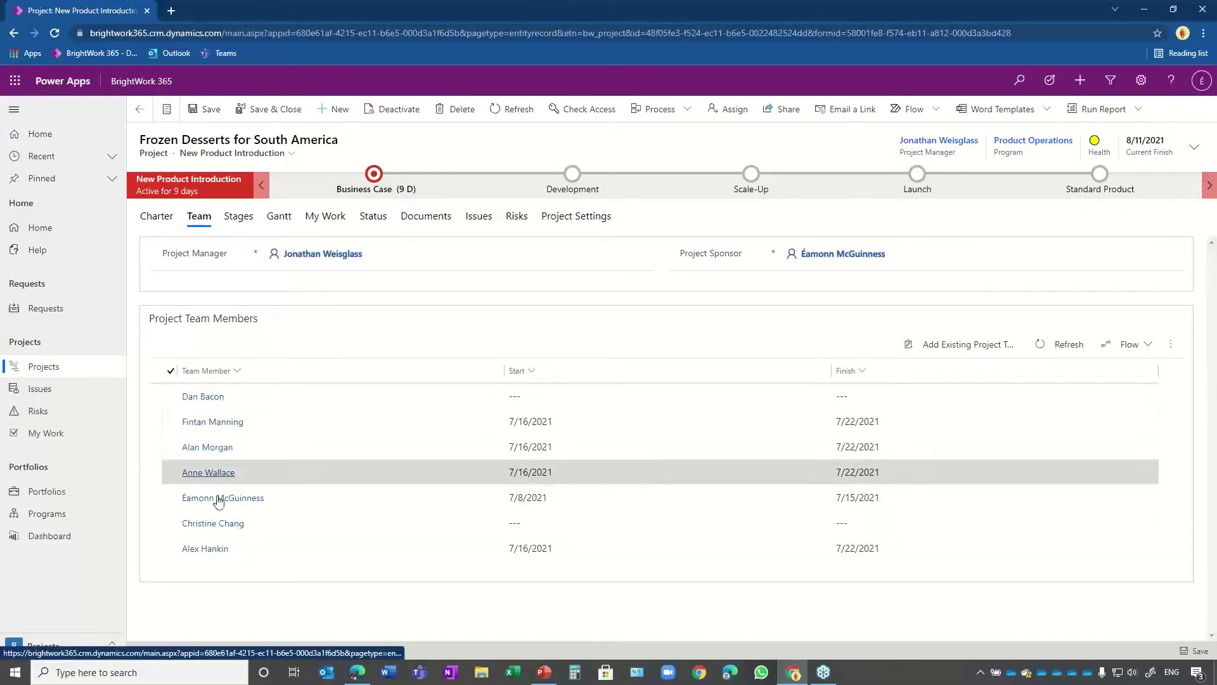
- Set the Business Case stage to 30% complete, save it, and open Business Case - Deliverable-1
left_click(240, 217)
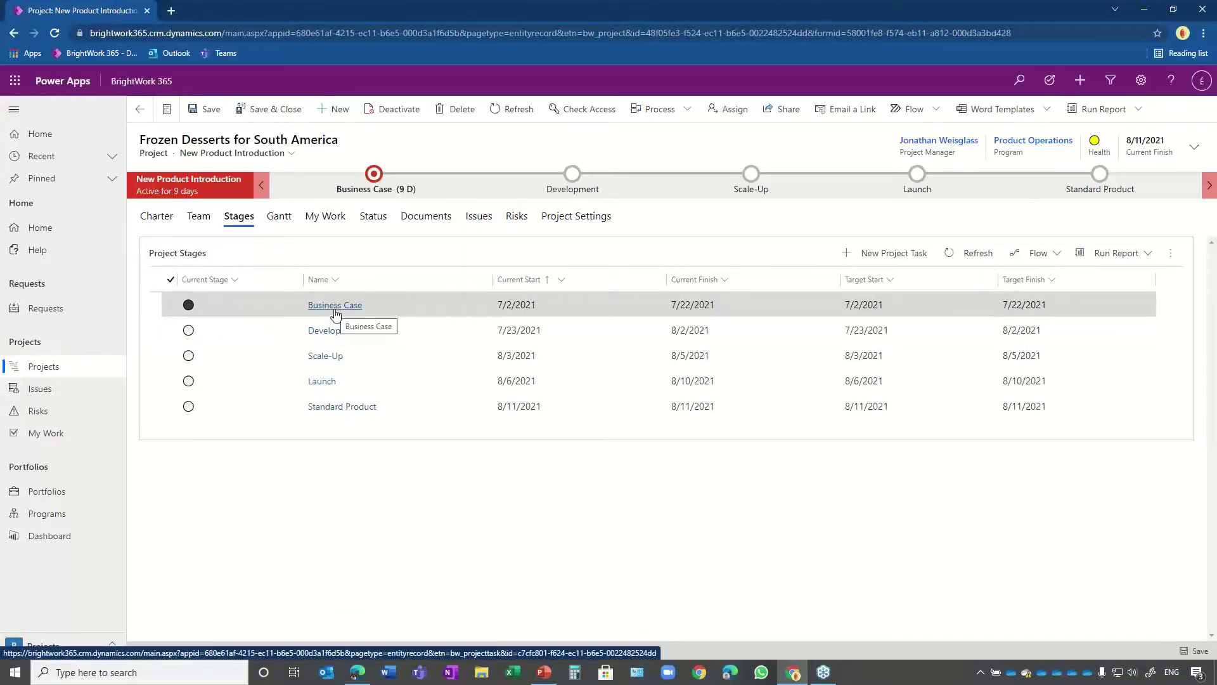
left_click(336, 306)
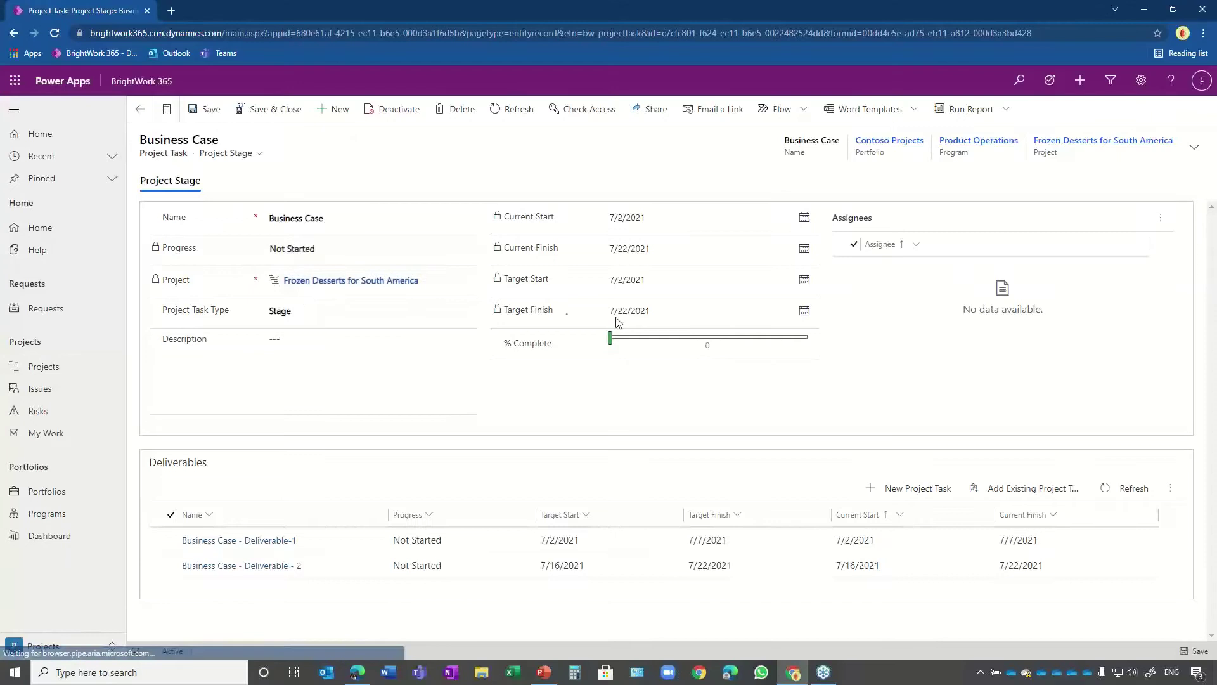
left_click(671, 338)
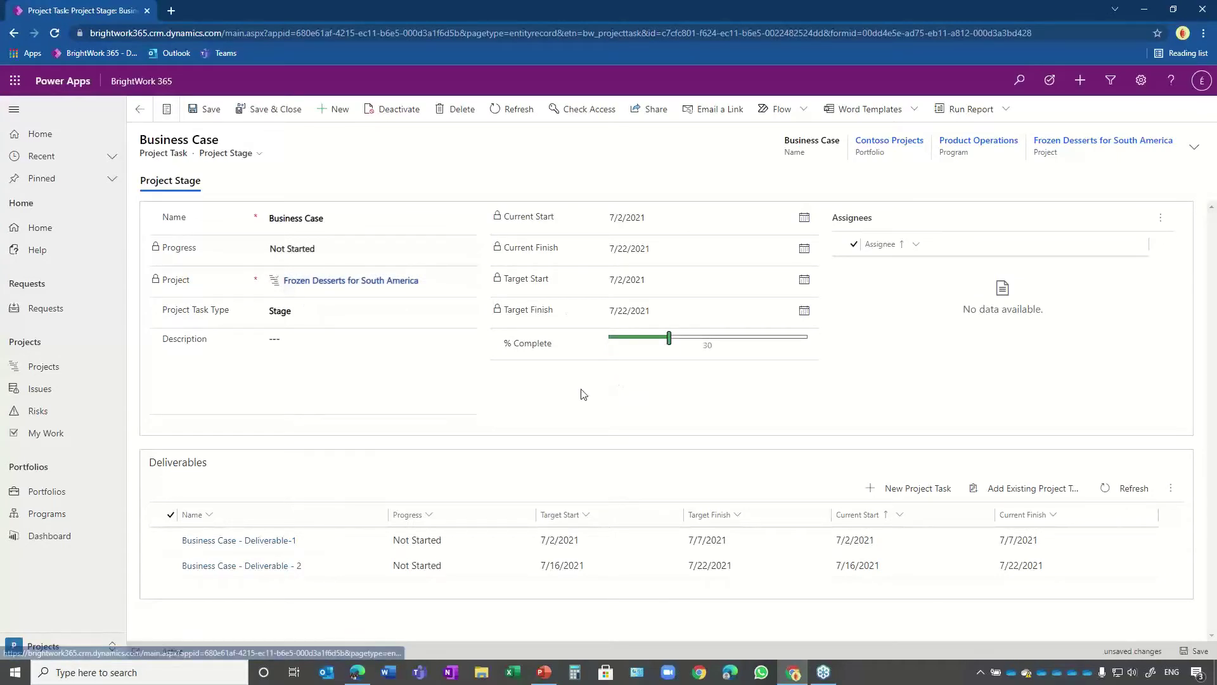
left_click(1188, 651)
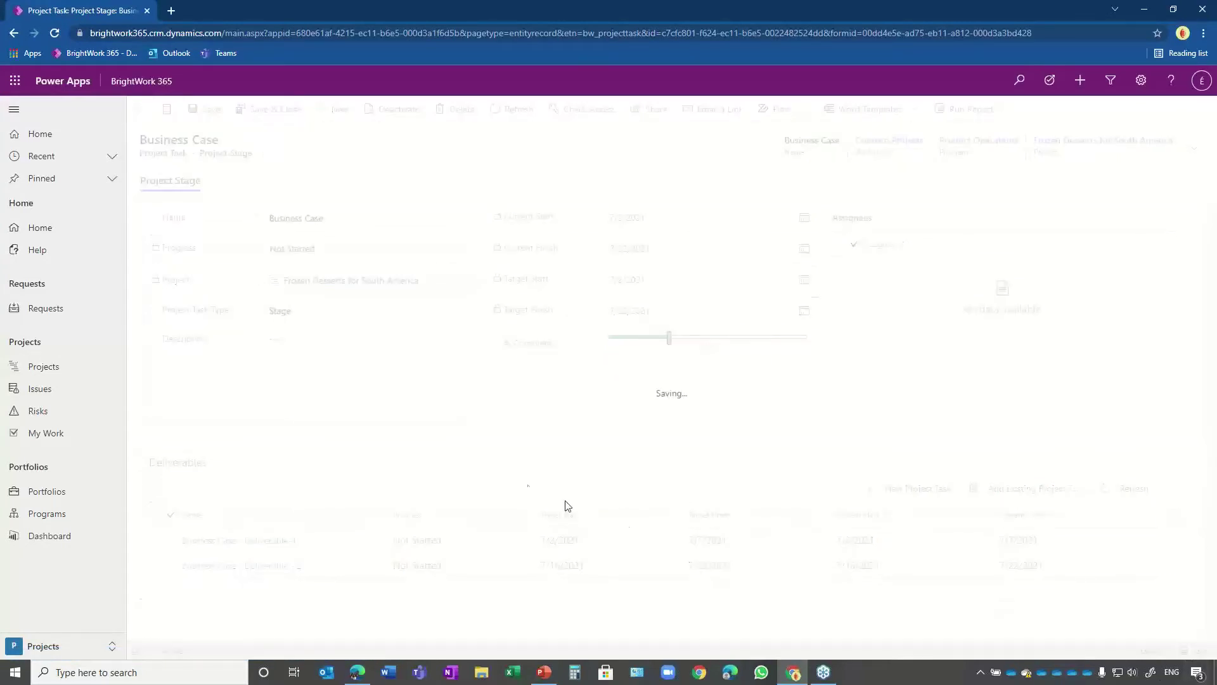
left_click(244, 543)
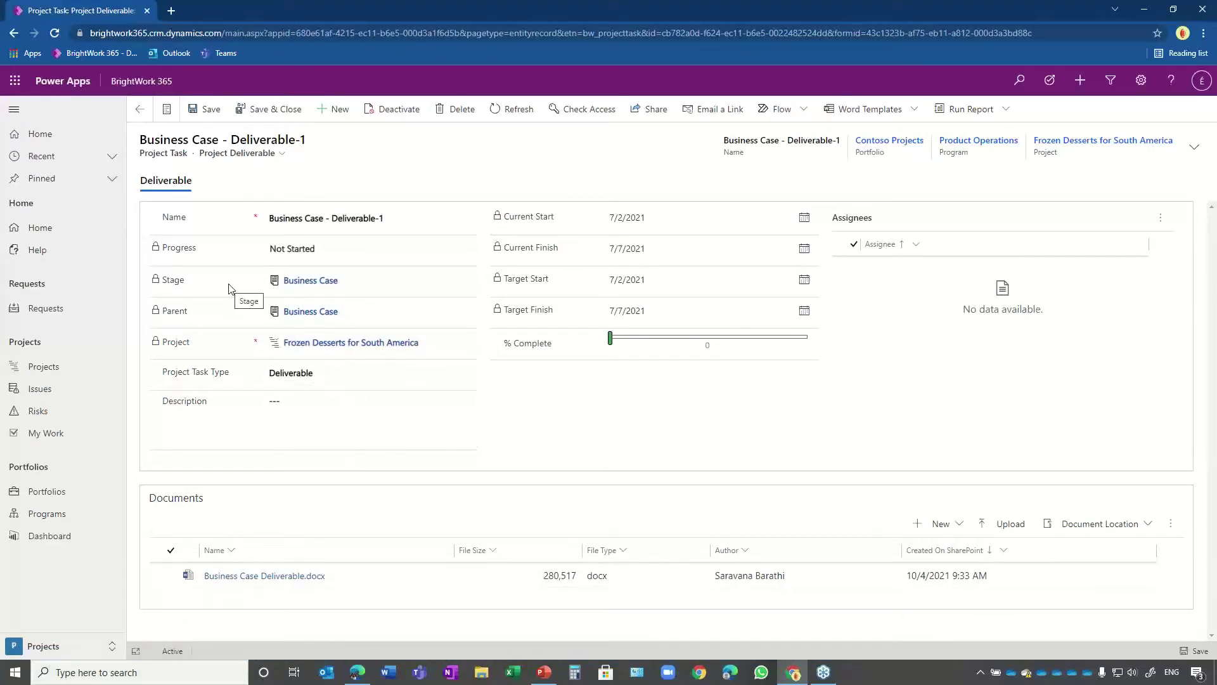
- Go back from Business Case - Deliverable-1 through the stage to the project's Stages list
left_click(140, 108)
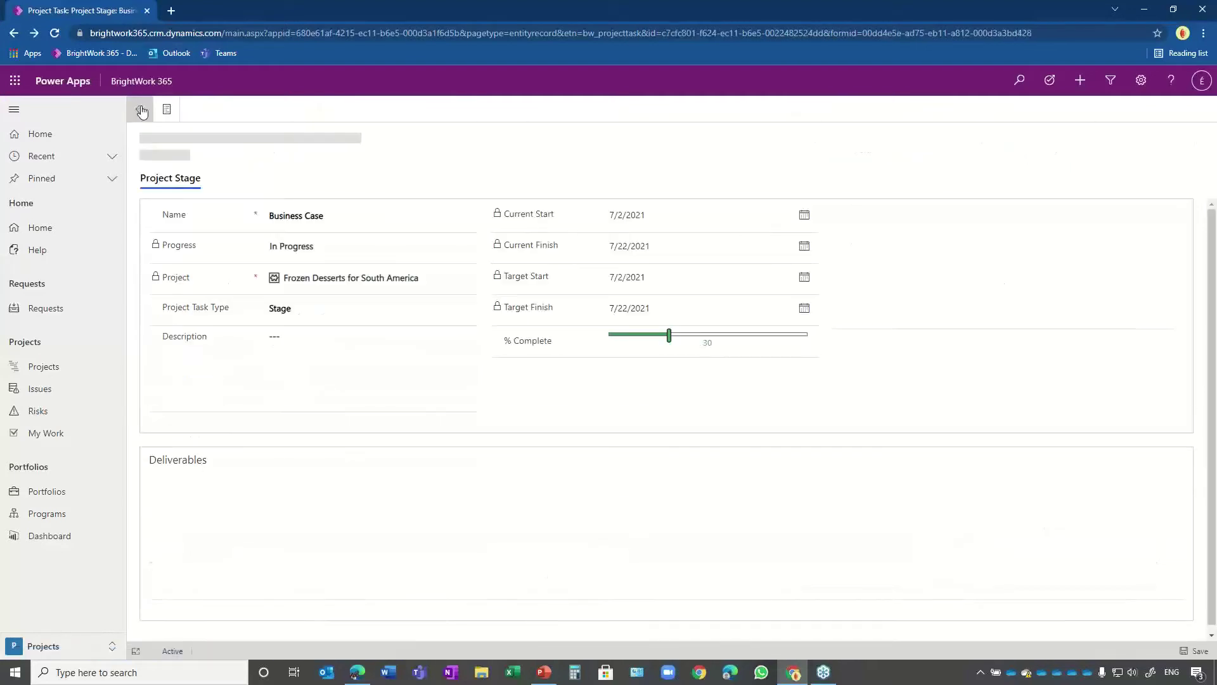
left_click(141, 109)
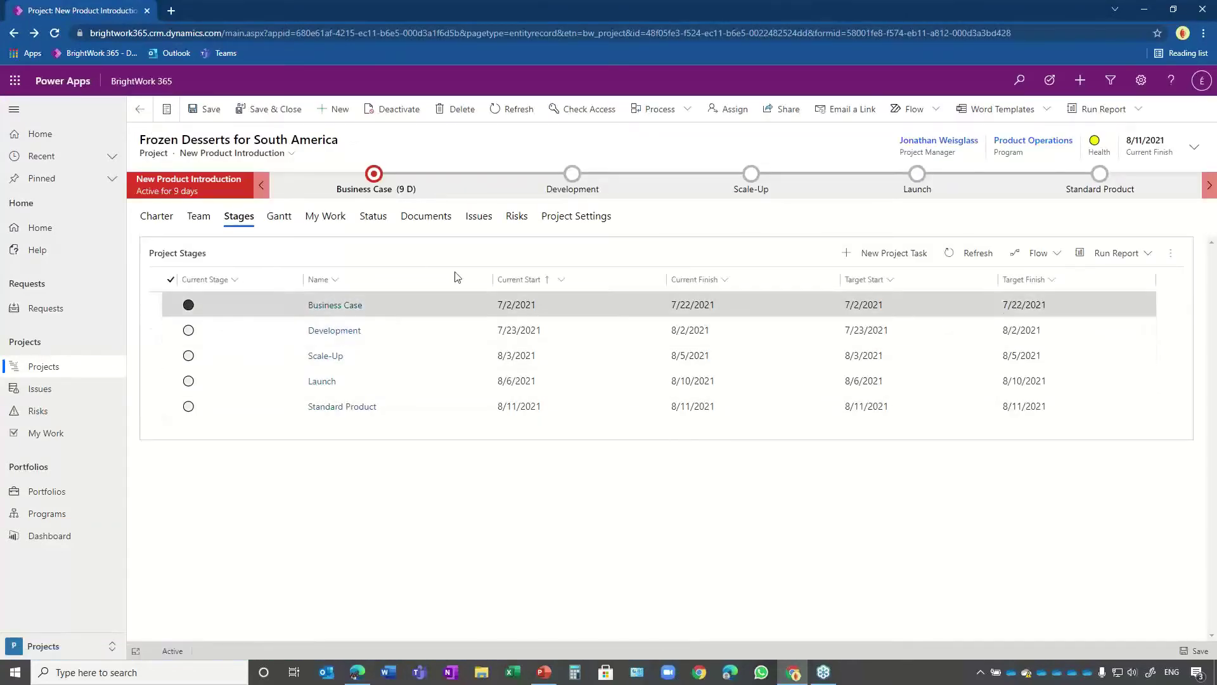
- Extend Business Case - Deliverable-1's Gantt bar to end 7/16/2021, with baseline bars shown
left_click(279, 216)
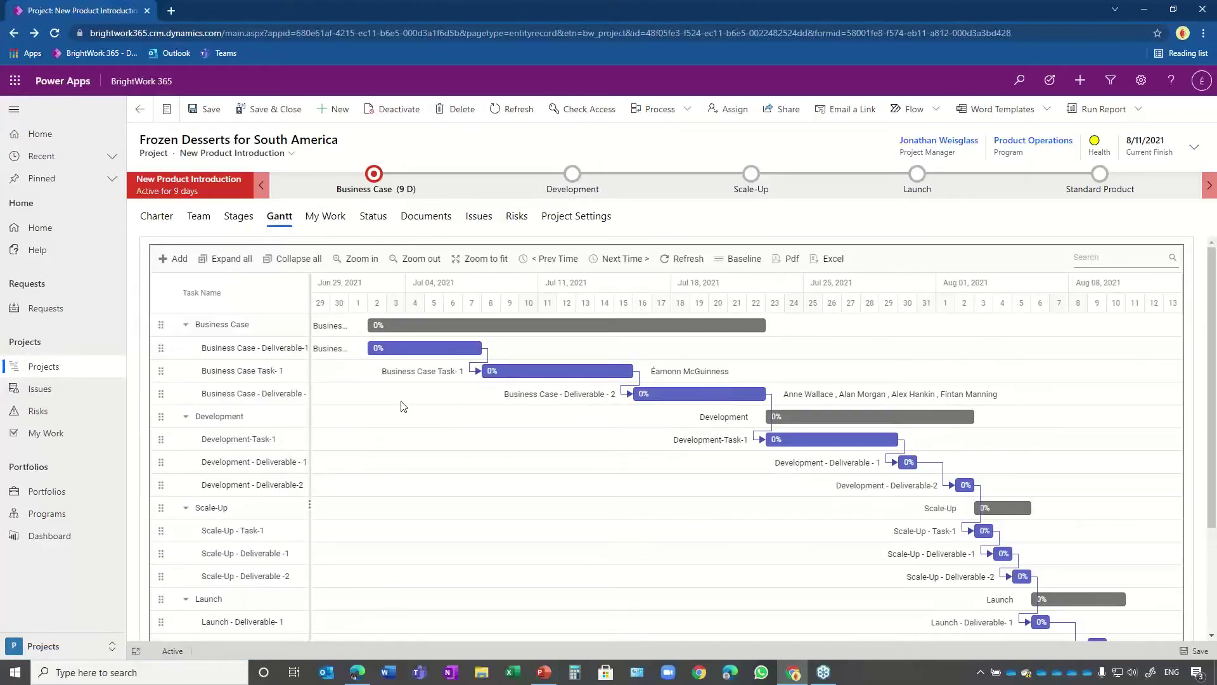
left_click(743, 259)
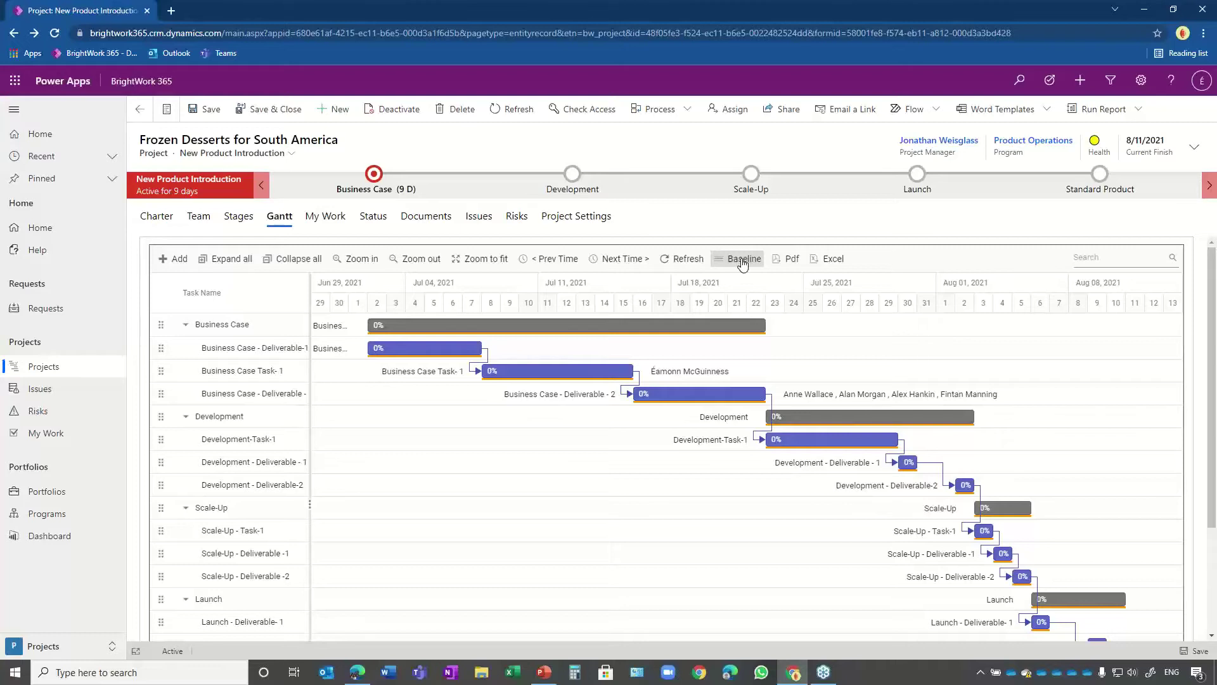
left_click(743, 262)
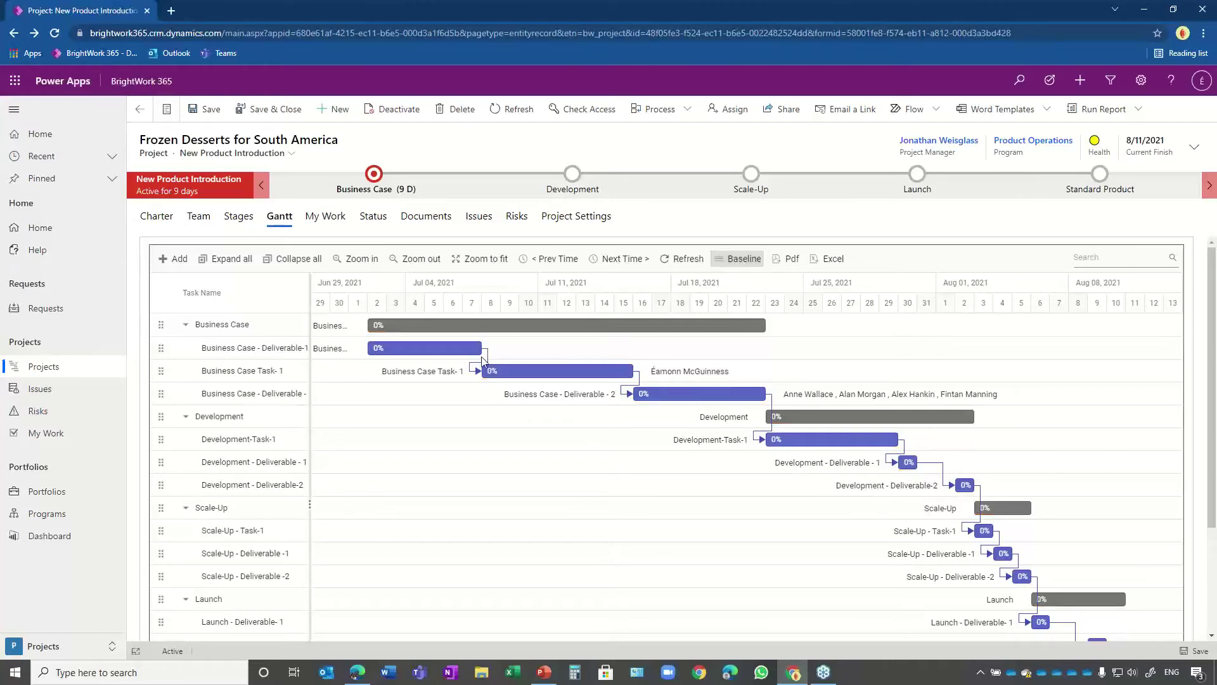
left_click_drag(479, 350, 651, 365)
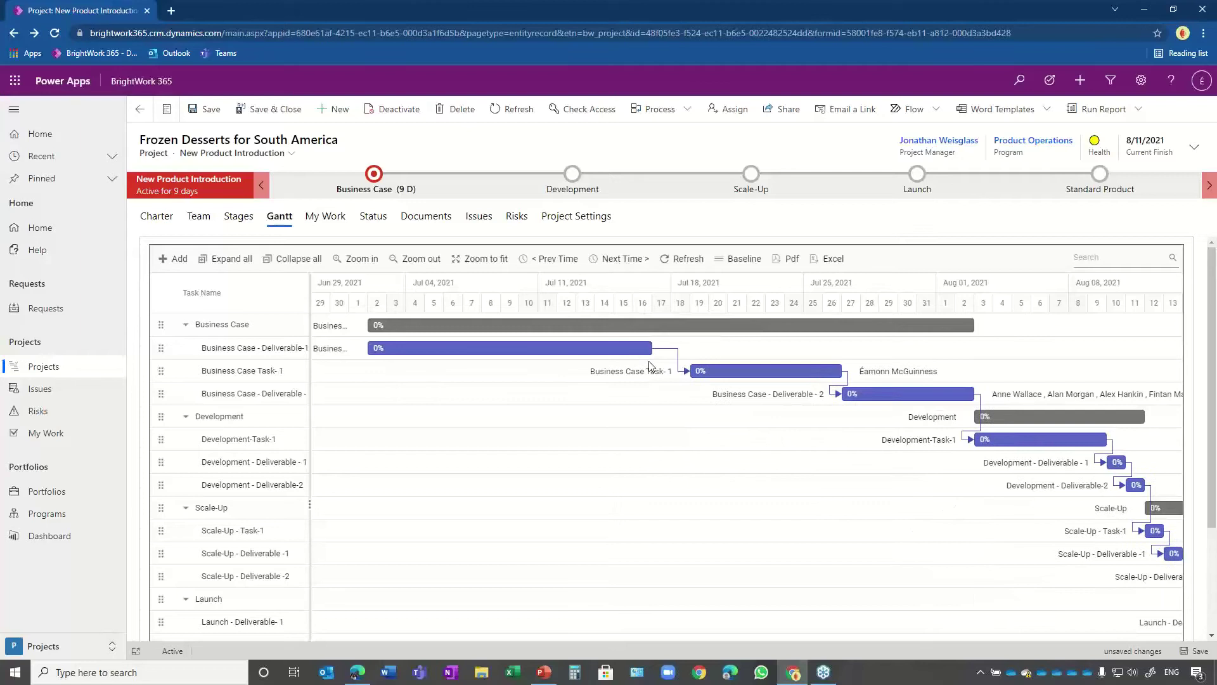
left_click(743, 260)
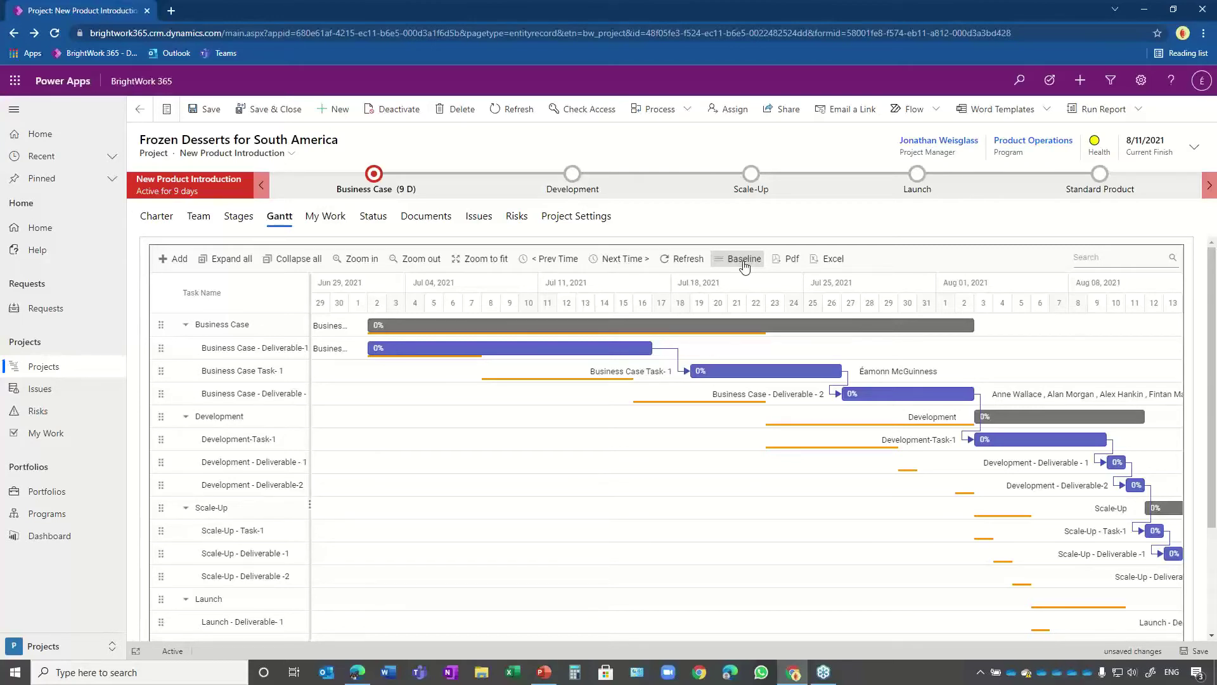
- Assign a team member as resource on Business Case - Deliverable-1 and save the assignment
left_click(469, 260)
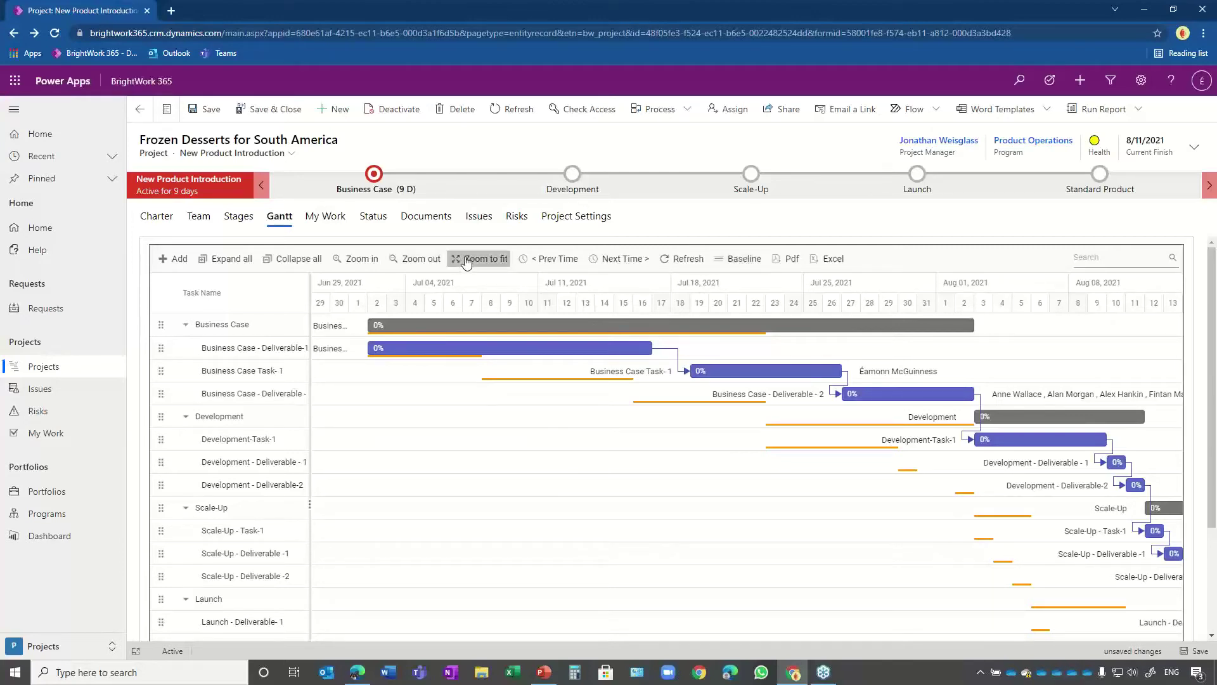
left_click(524, 351)
double_click(524, 354)
left_click(644, 416)
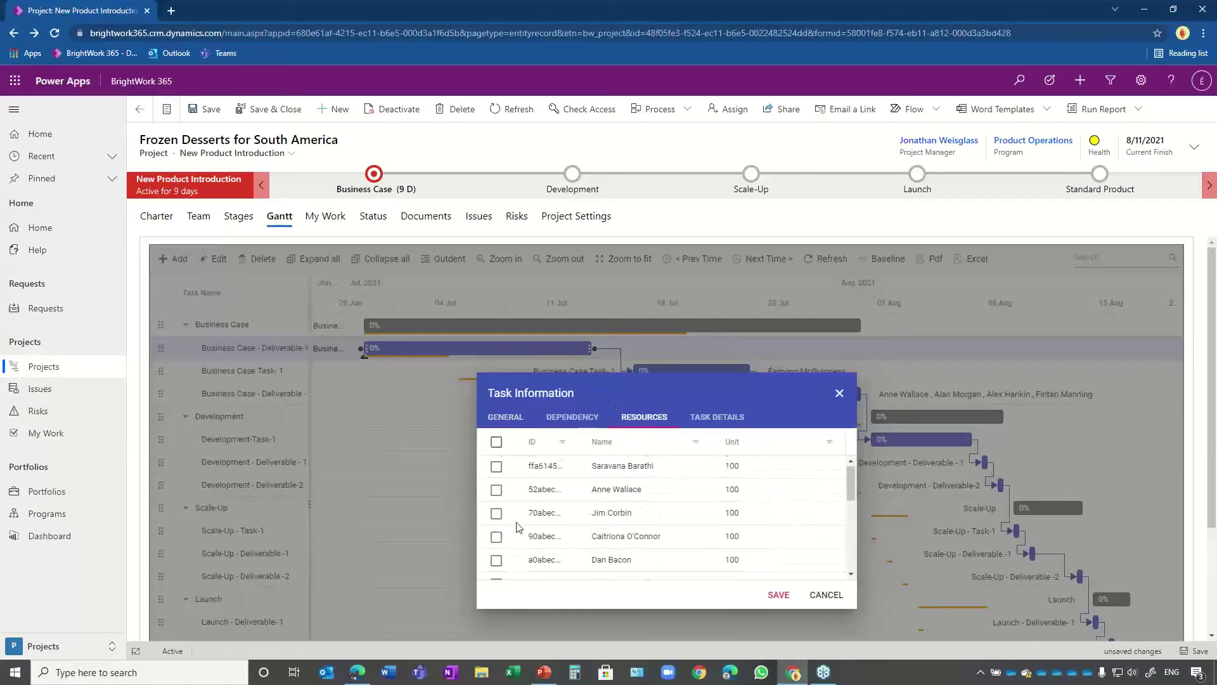
scroll(517, 527, "down", 4)
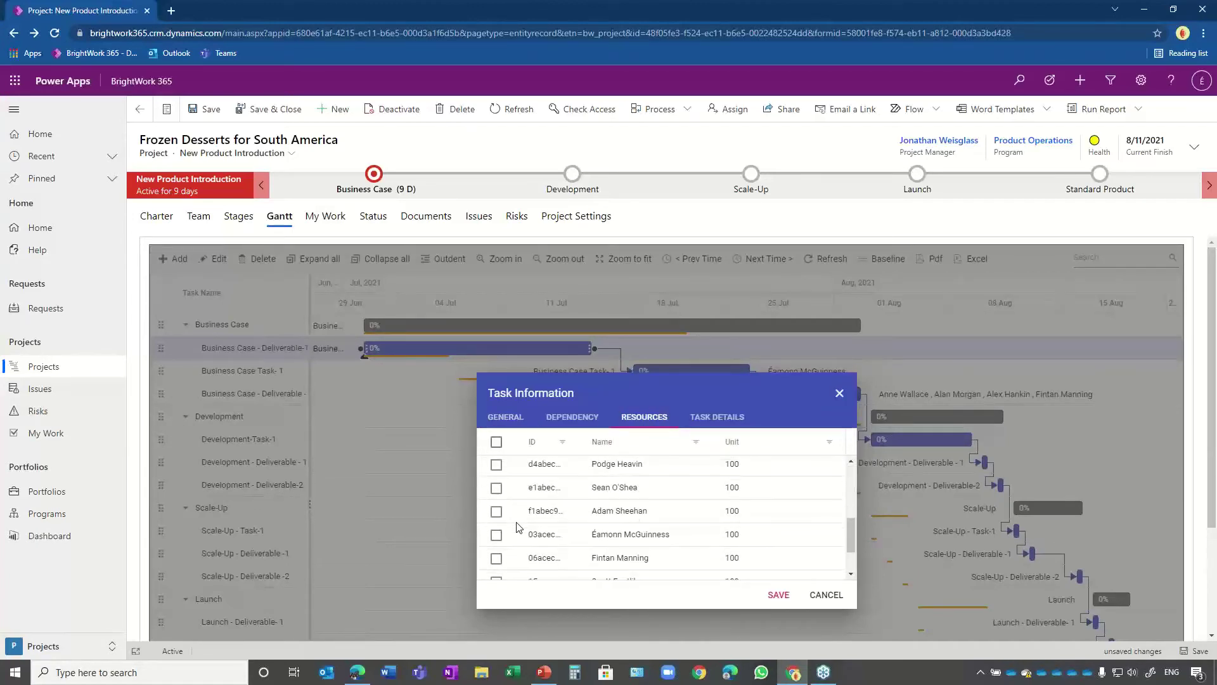
left_click(497, 558)
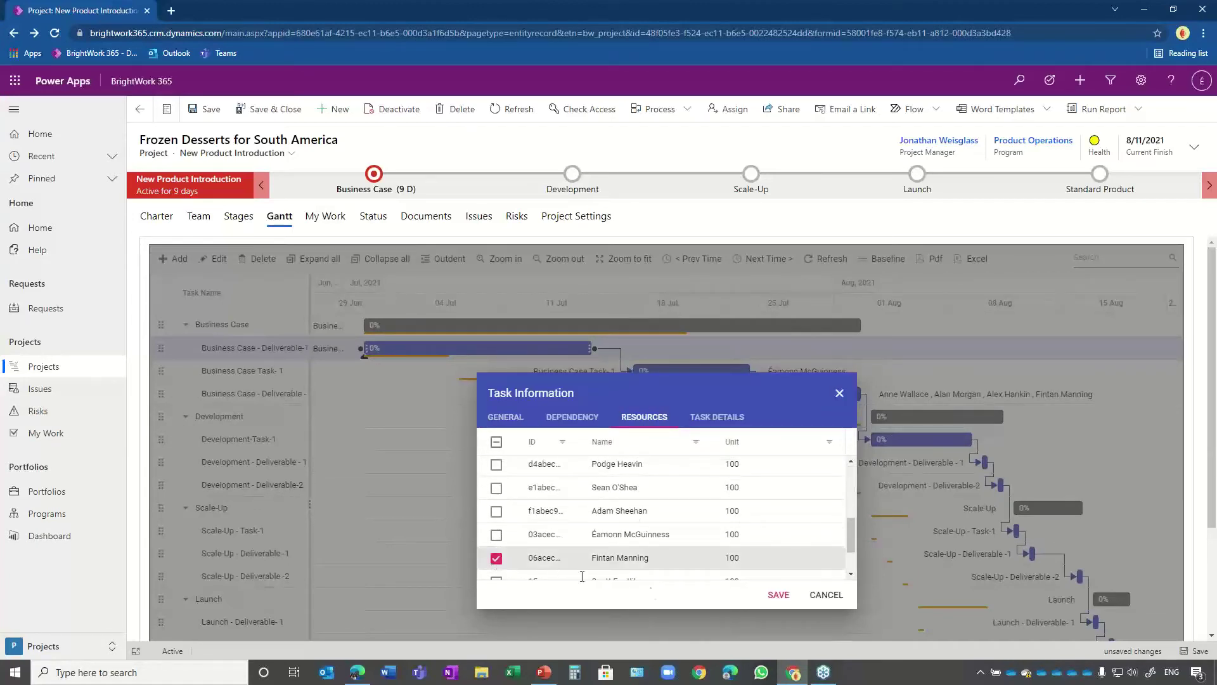
left_click(779, 595)
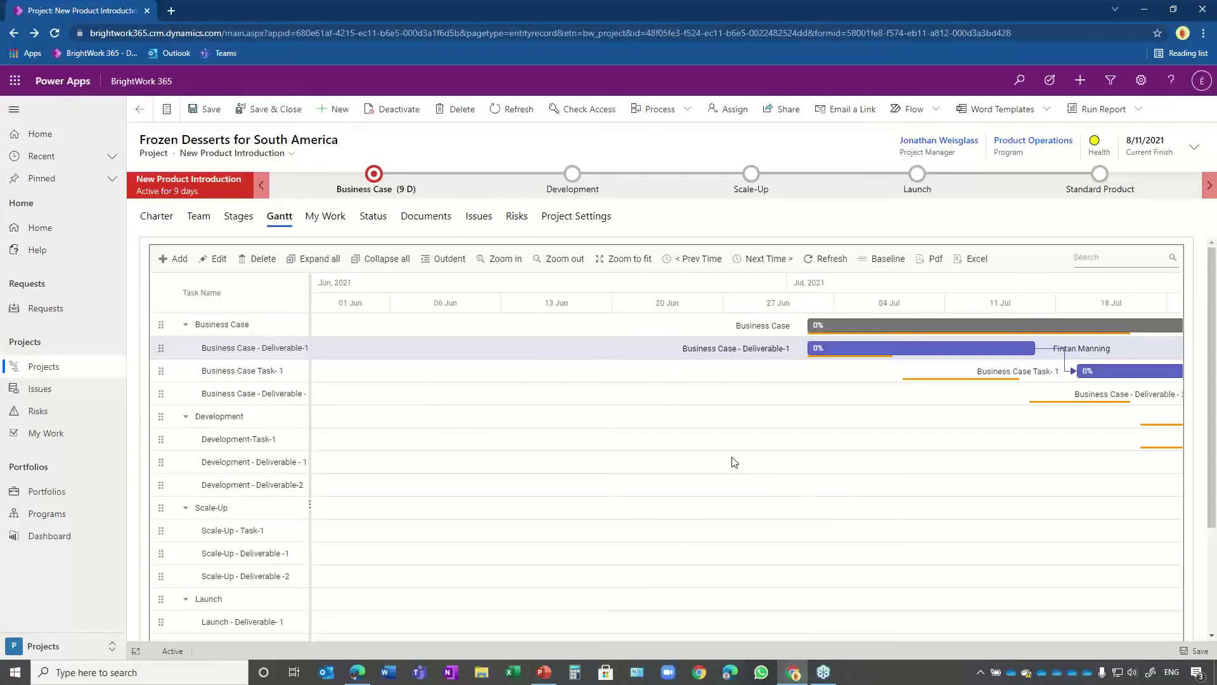
left_click(205, 220)
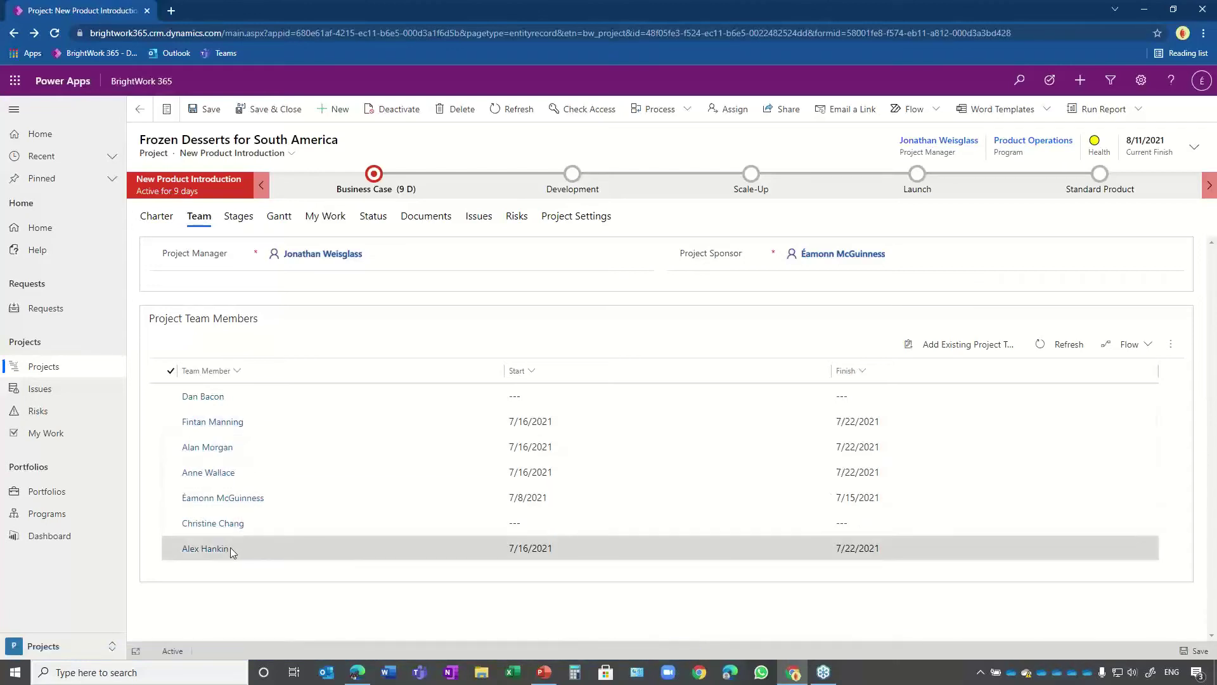
left_click(279, 221)
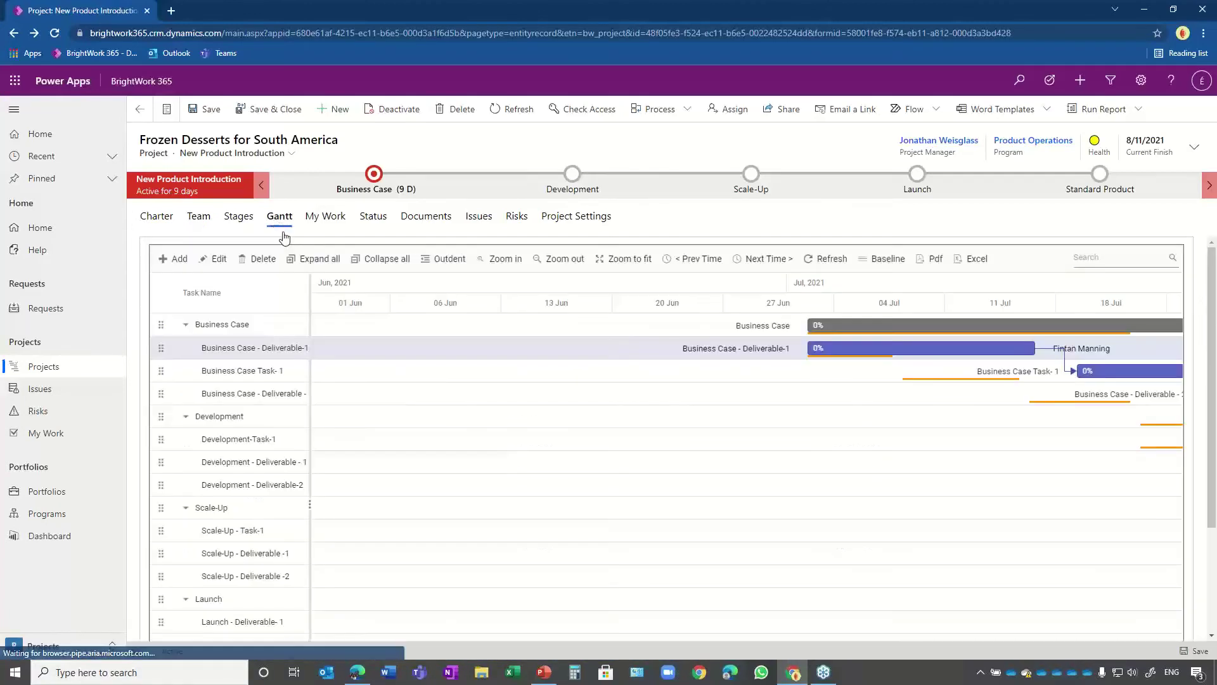
- Zoom the Gantt to fit, then review Deliverable-1's task type, resources and dependencies without saving
left_click(615, 265)
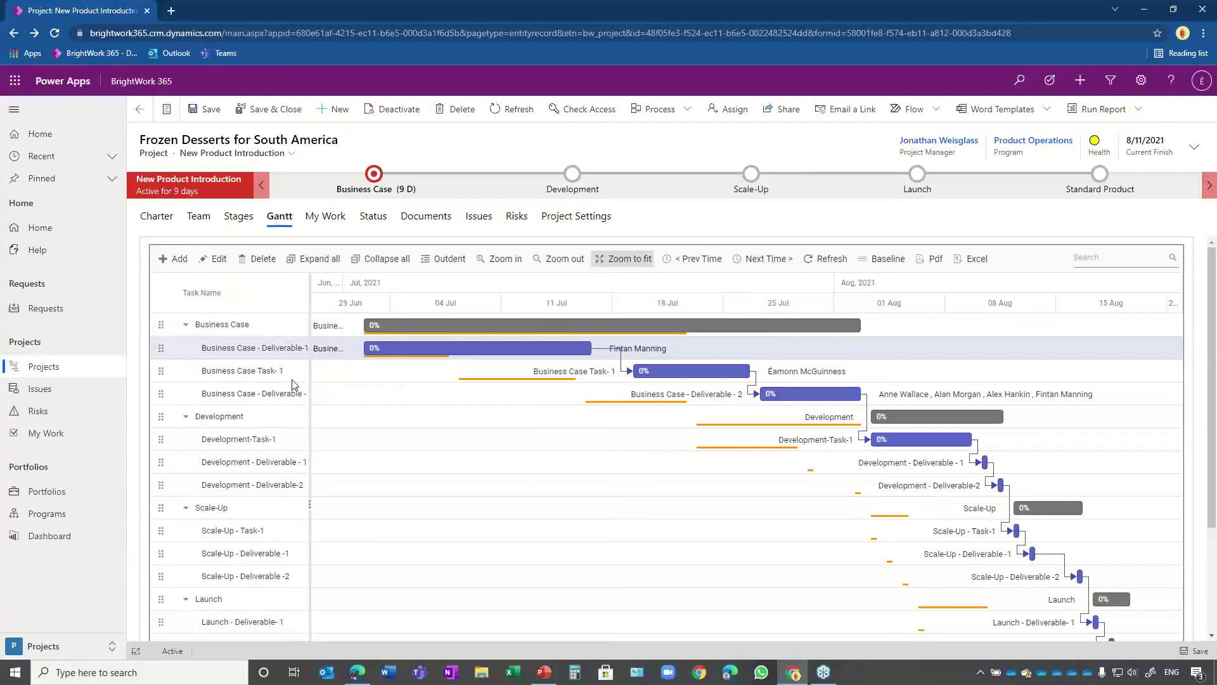
mouse_move(415, 331)
double_click(440, 348)
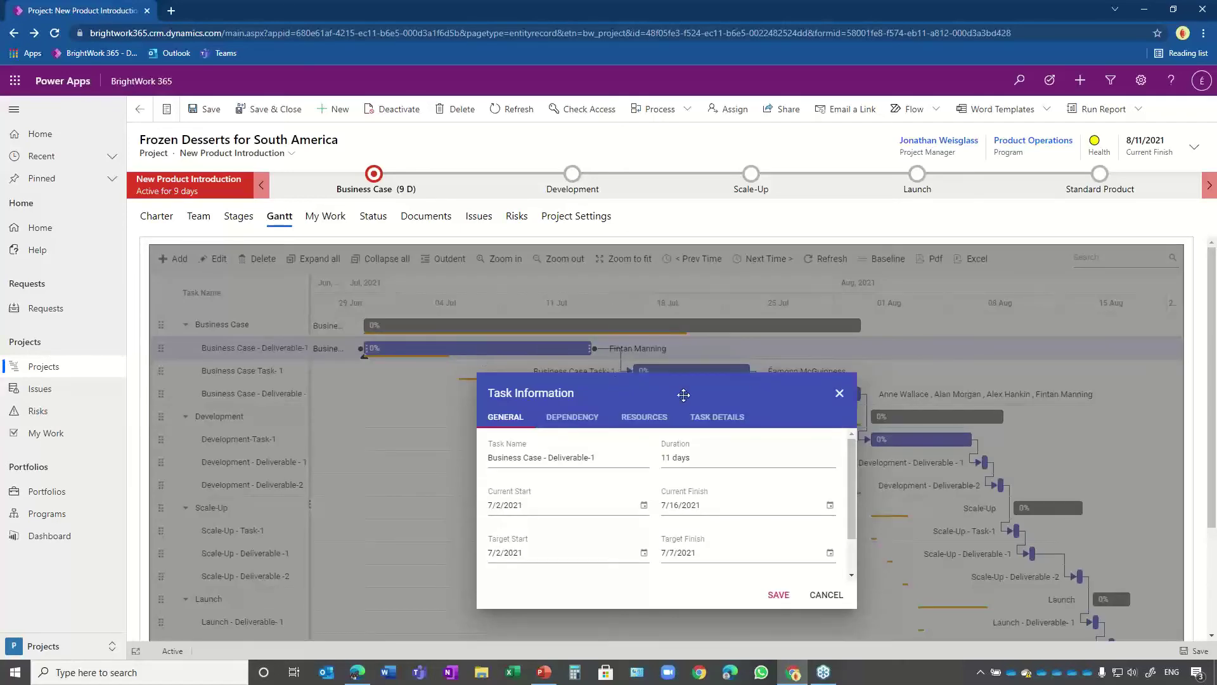
left_click(696, 417)
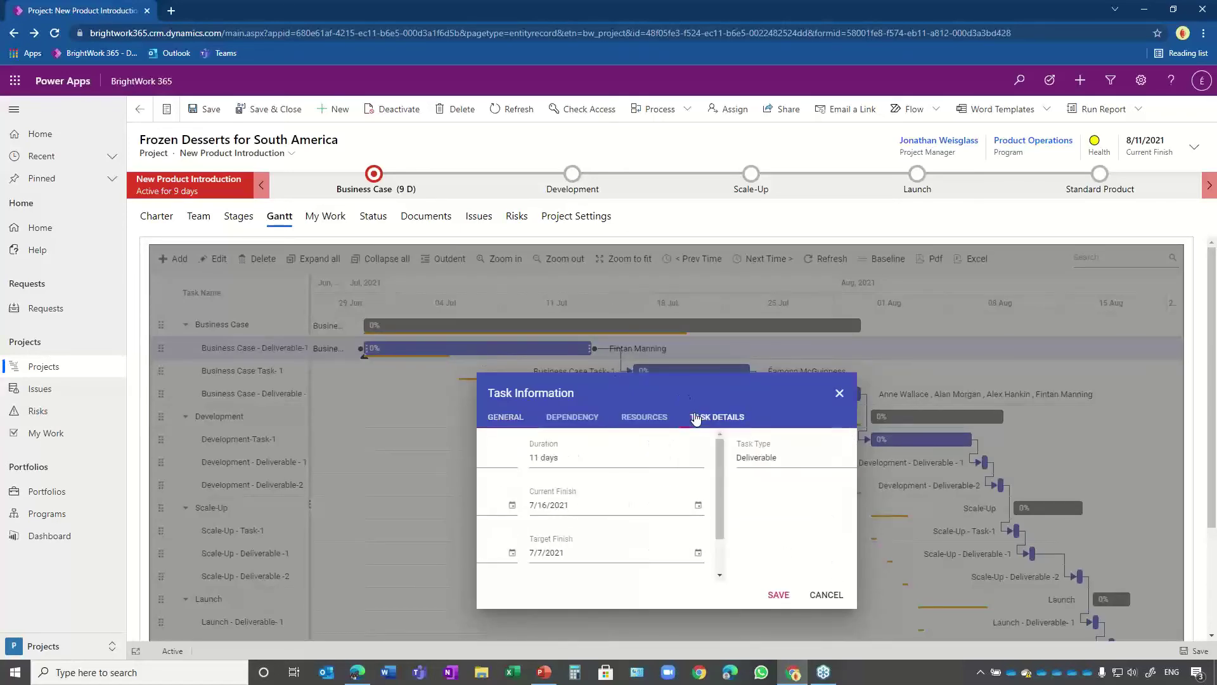
left_click(650, 461)
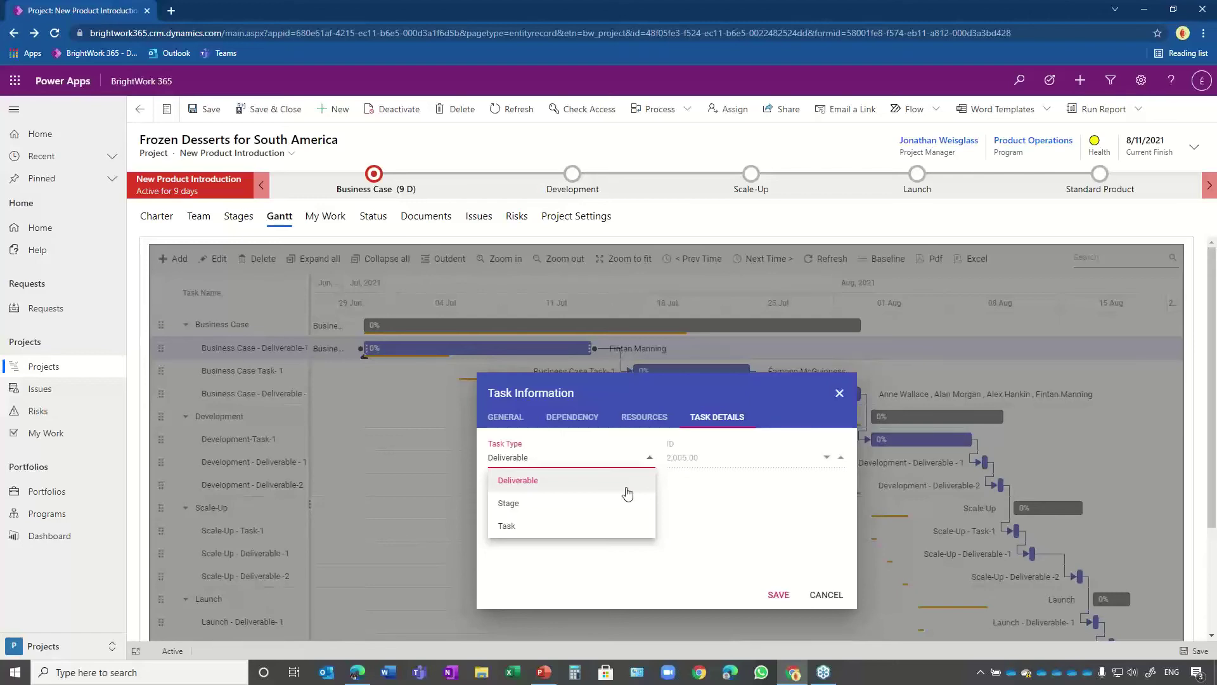
left_click(657, 416)
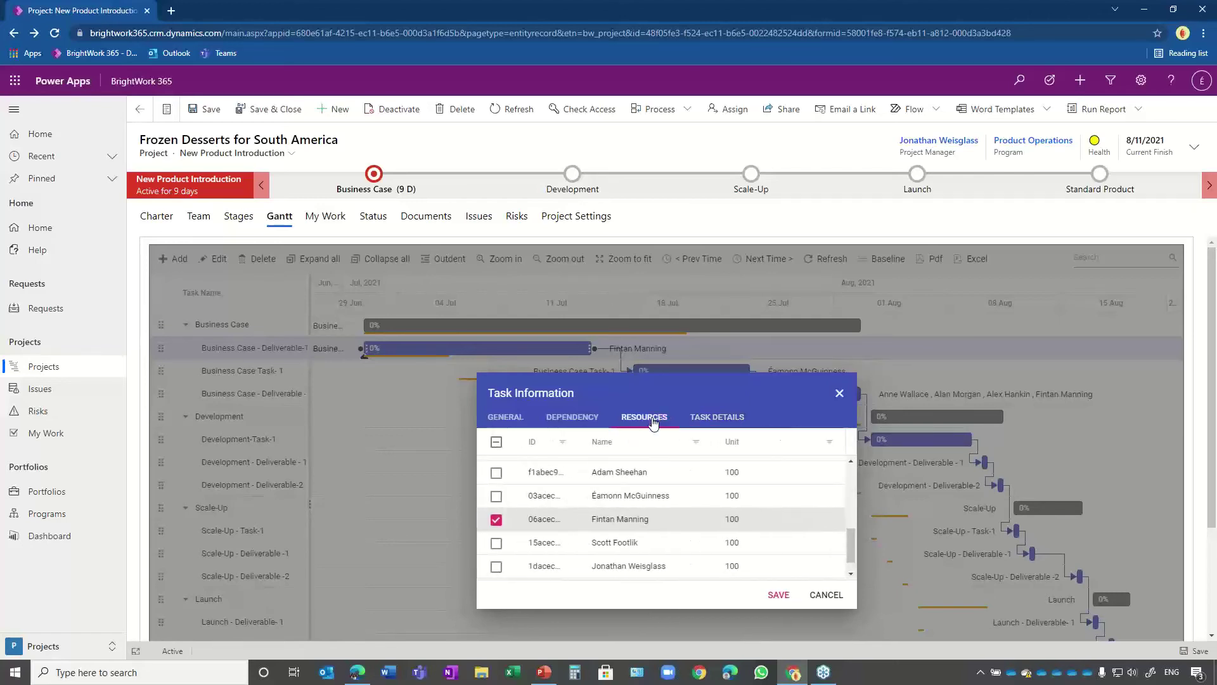
left_click(573, 418)
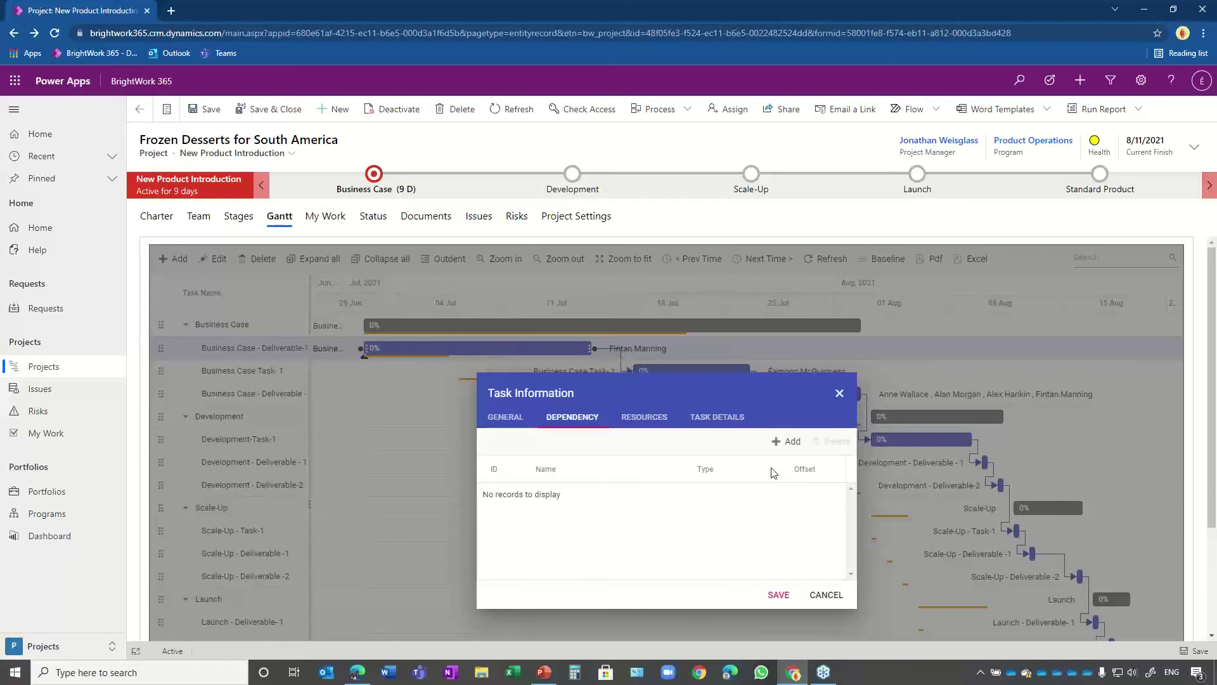
key("Escape")
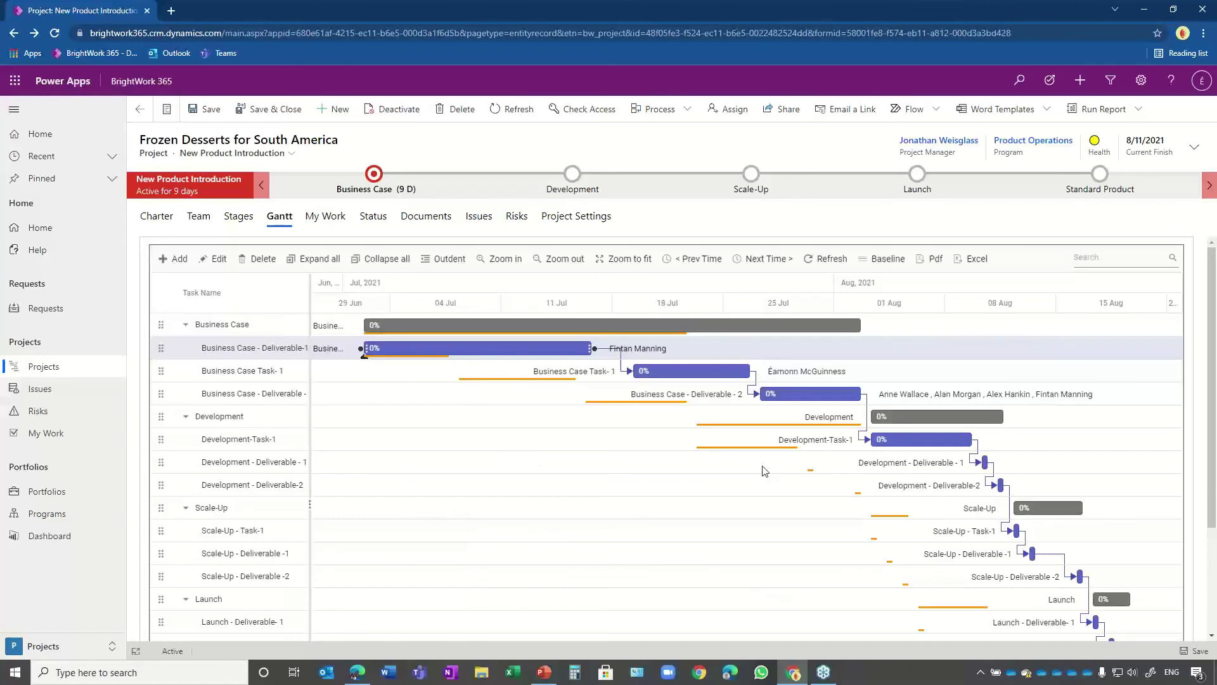
double_click(679, 369)
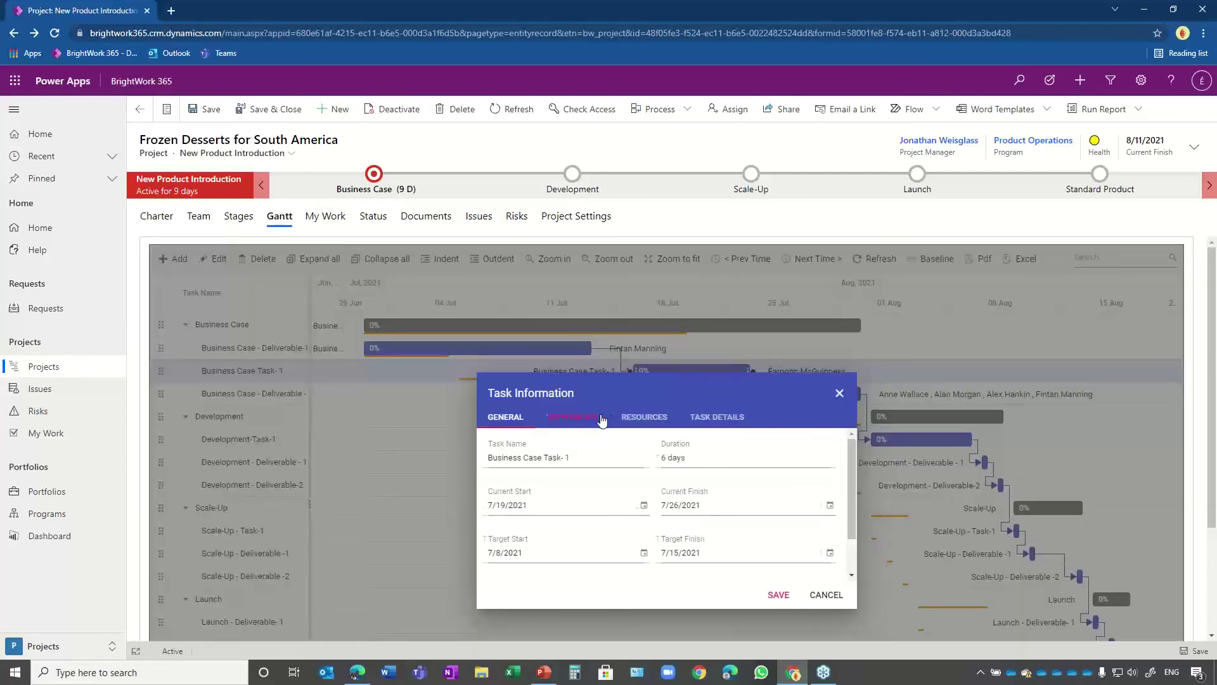
left_click(599, 420)
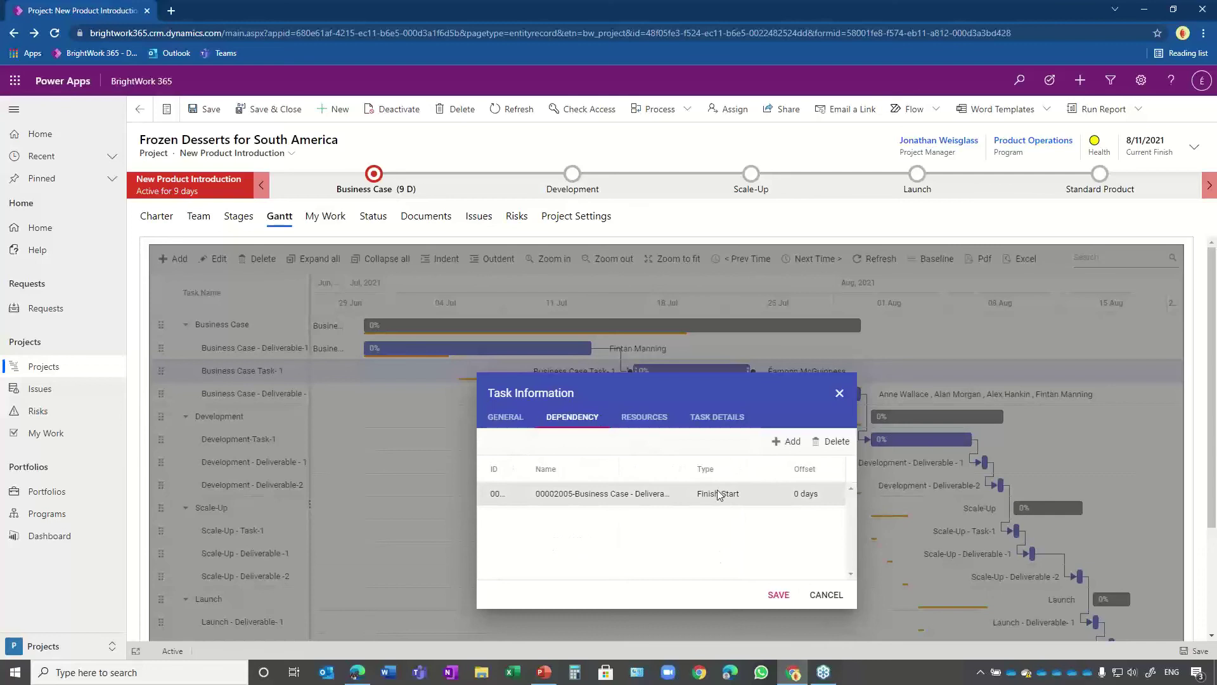
left_click(787, 441)
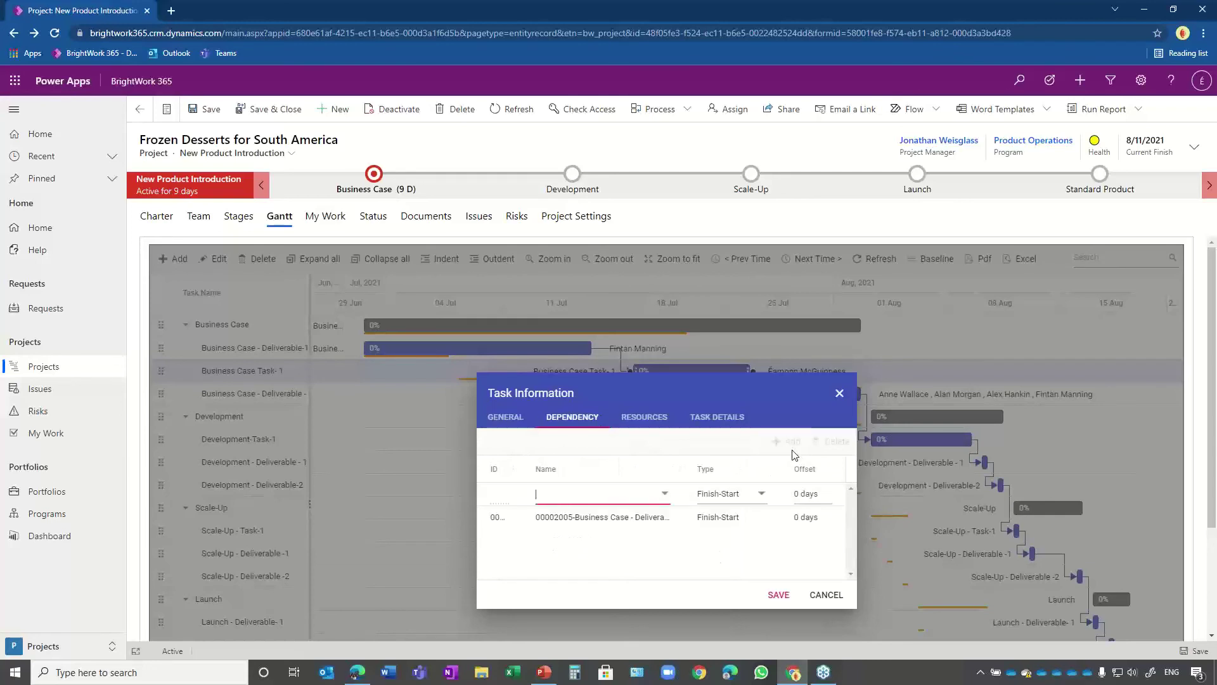
left_click(761, 496)
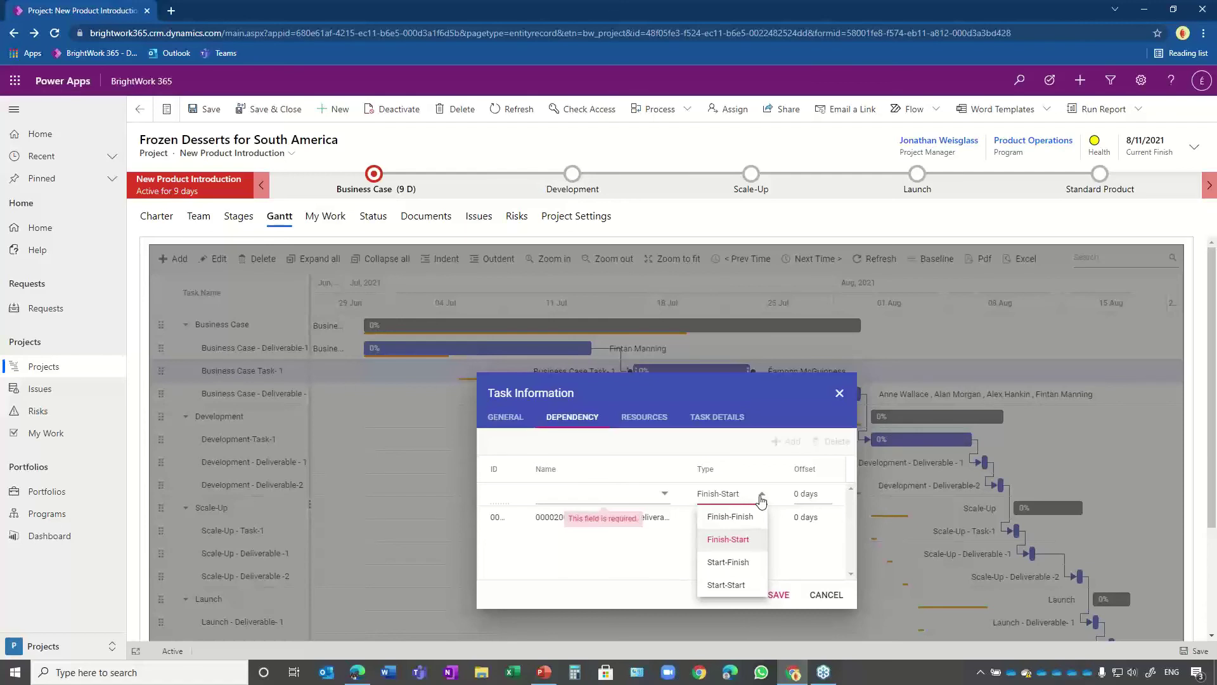
key("Escape")
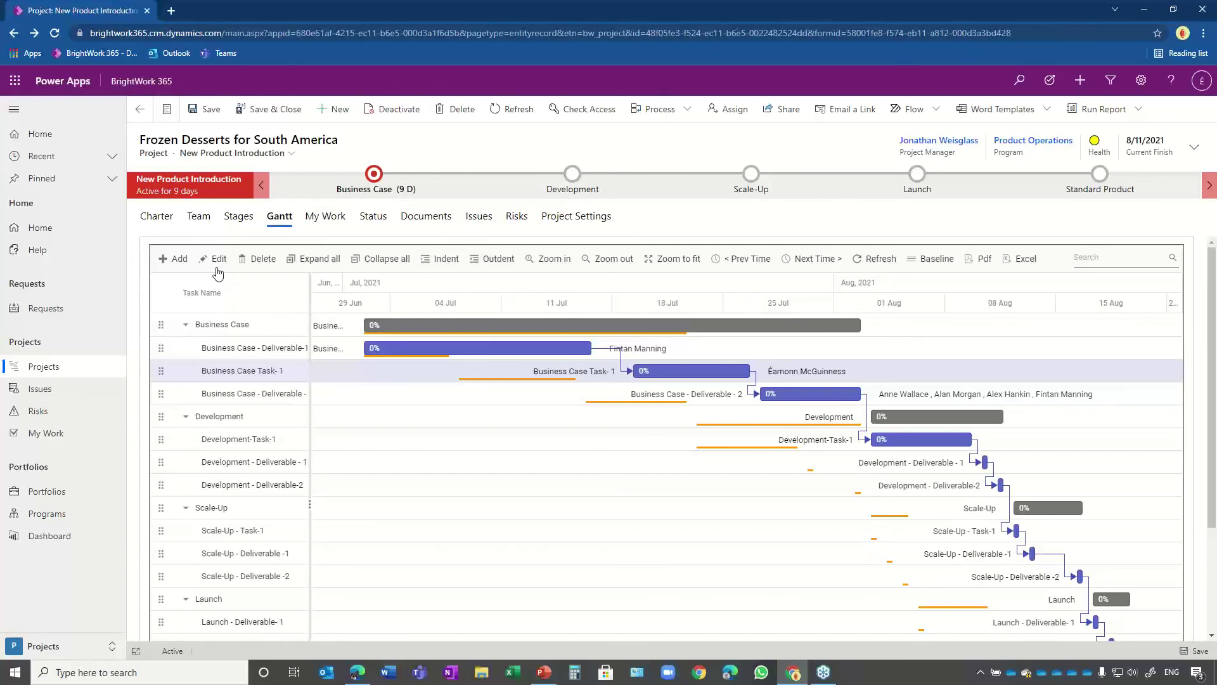
- Bring up Development-Task-1's actions menu, then show the project's My Work assignments list
left_click(249, 440)
right_click(249, 439)
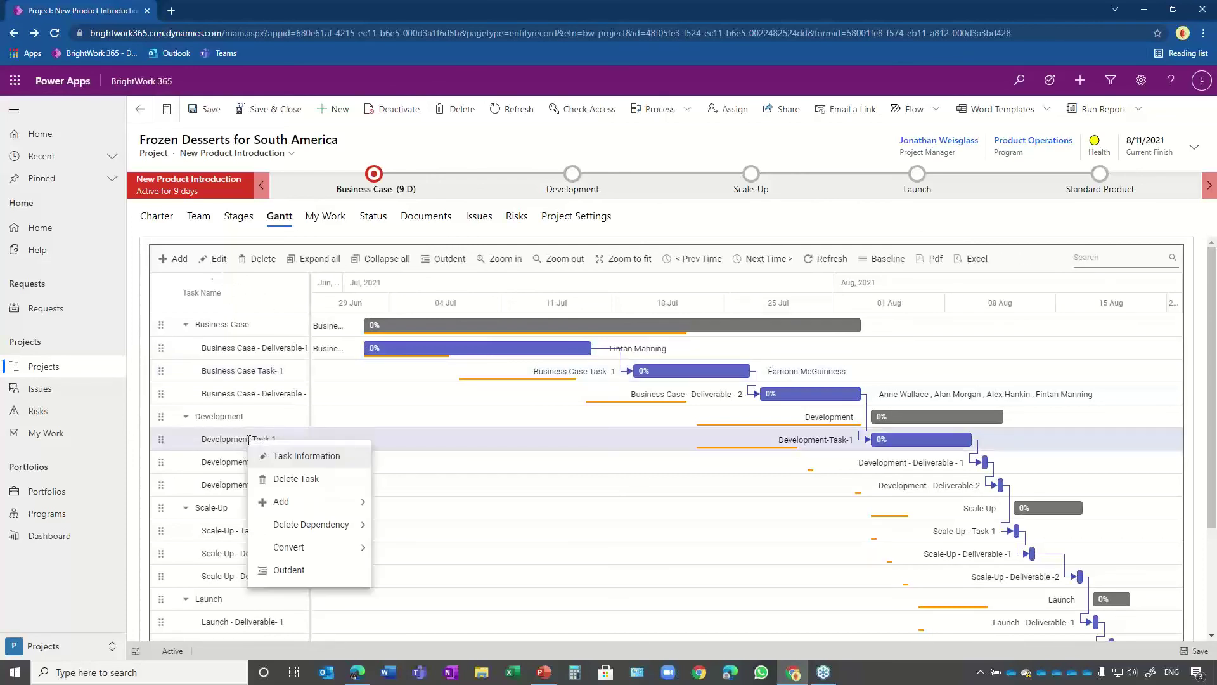
mouse_move(324, 511)
left_click(336, 219)
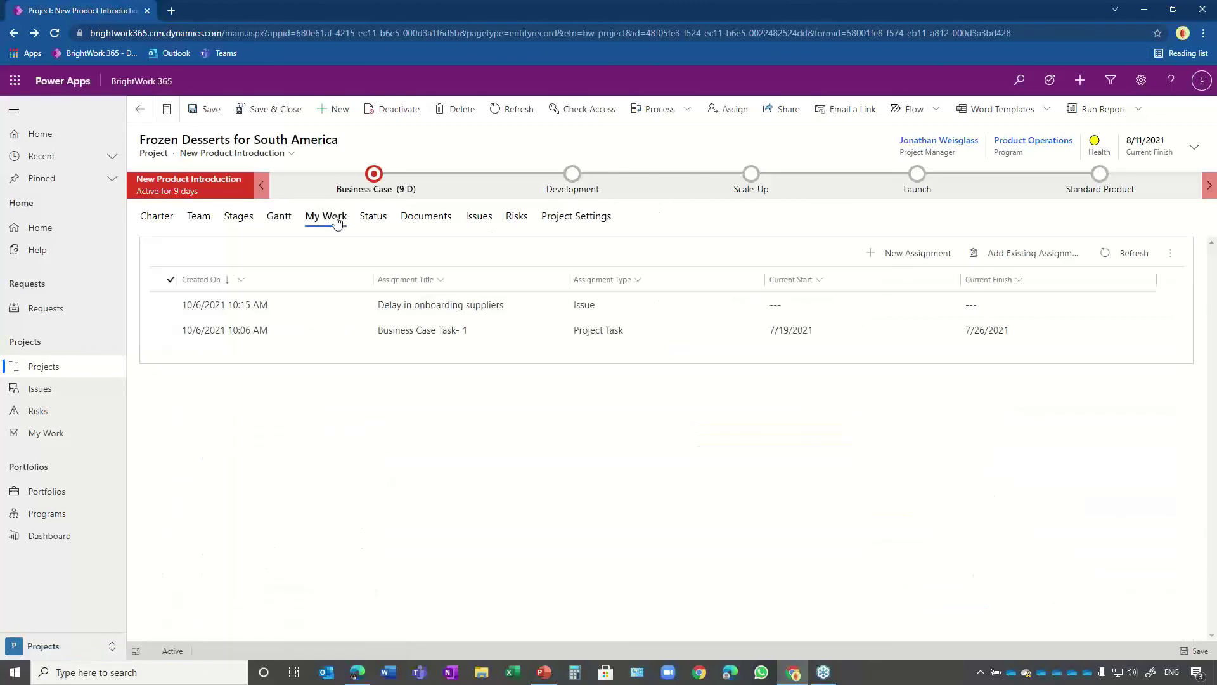